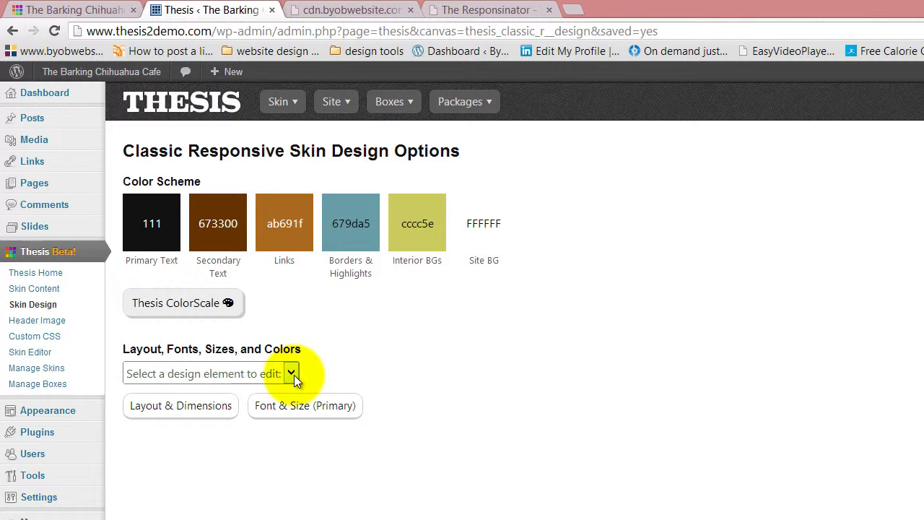
# Set the Headlines design element to the Georgia font at 34 px
pyautogui.click(292, 374)
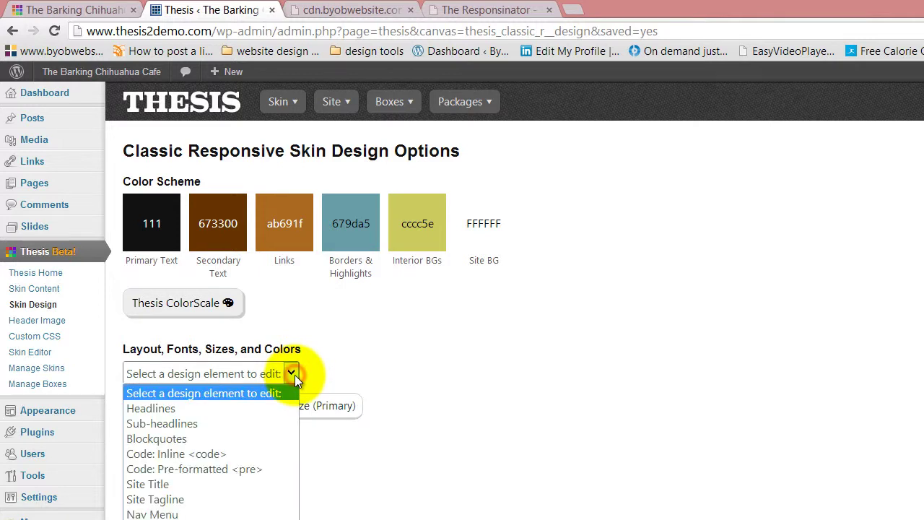
pyautogui.click(181, 409)
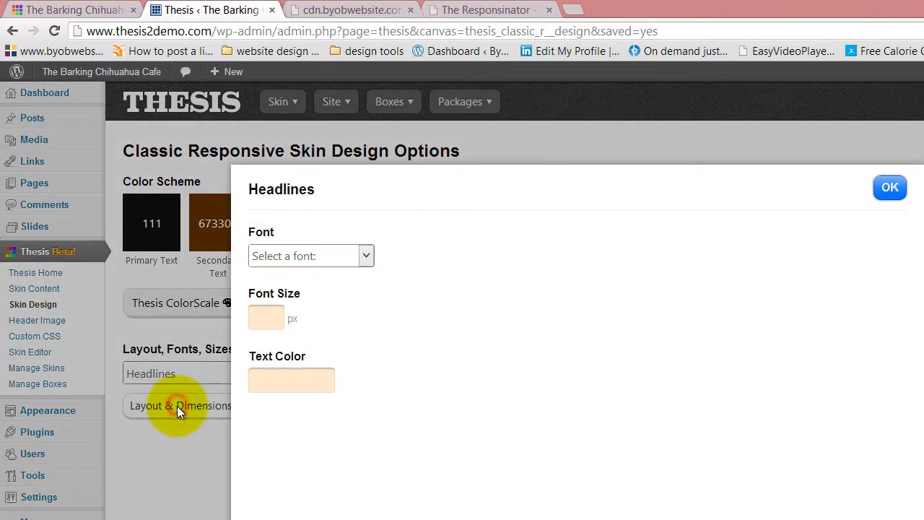
pyautogui.click(366, 257)
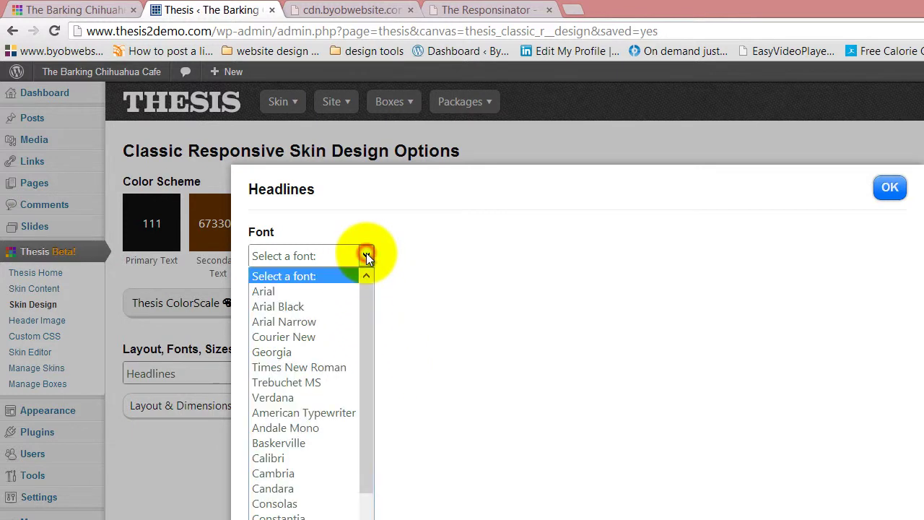
pyautogui.click(299, 351)
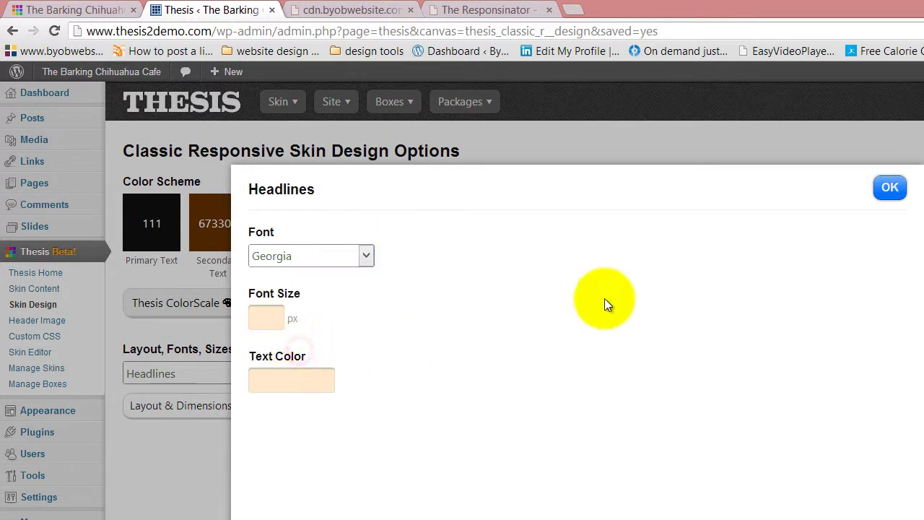
pyautogui.click(273, 314)
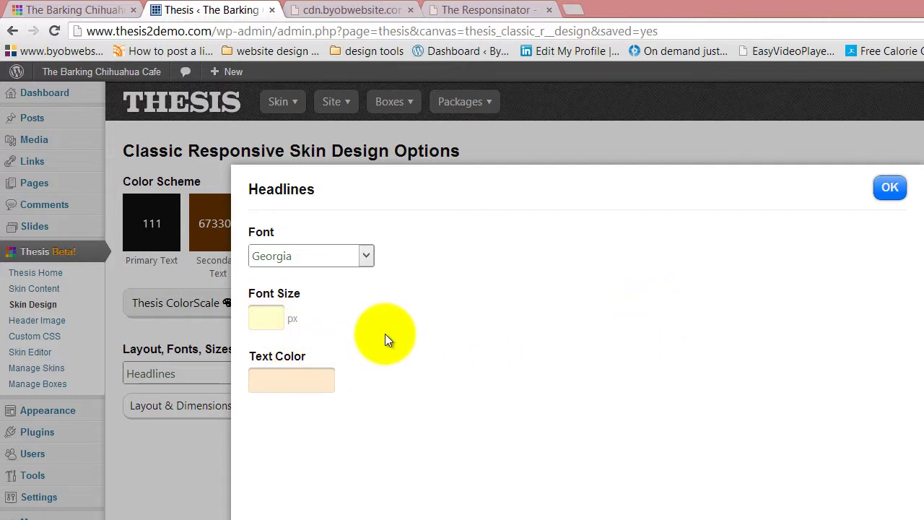
pyautogui.write('34')
pyautogui.click(389, 329)
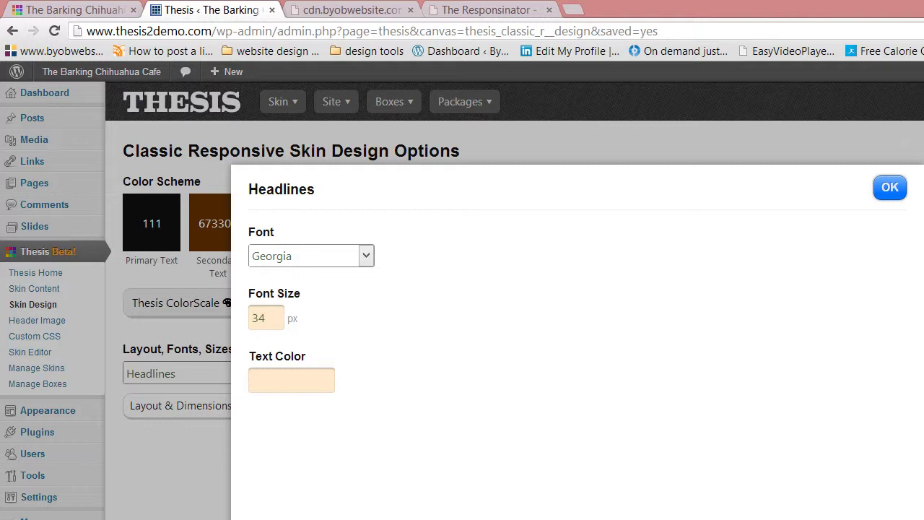
# Set the Headlines text color to 669ca4 and save the design options
pyautogui.click(258, 378)
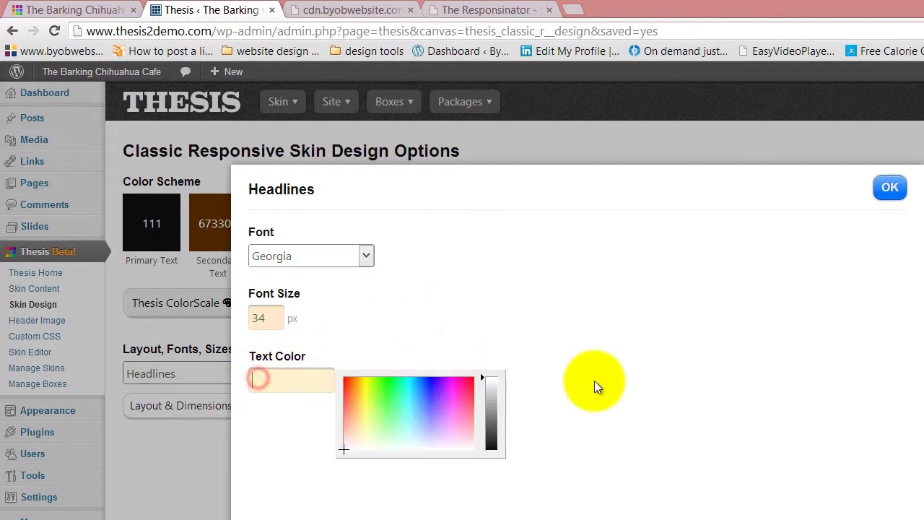
pyautogui.write('669ca4')
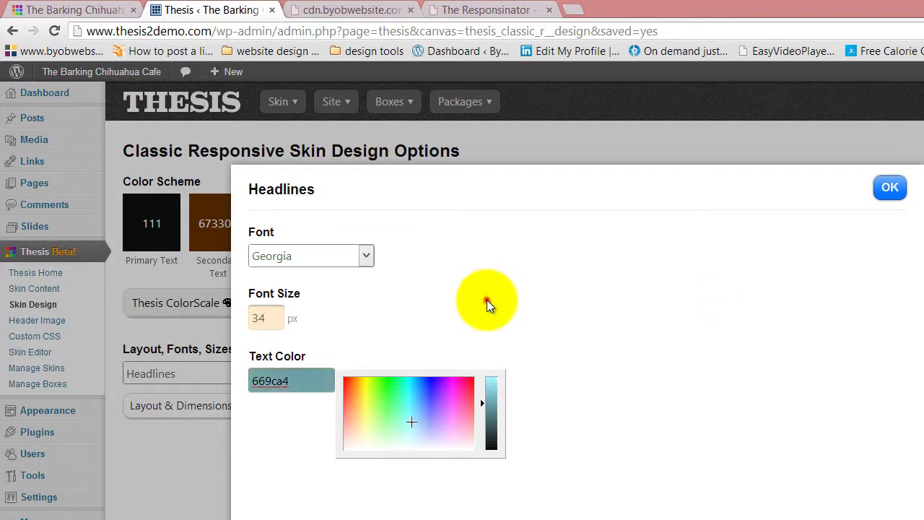
pyautogui.click(487, 300)
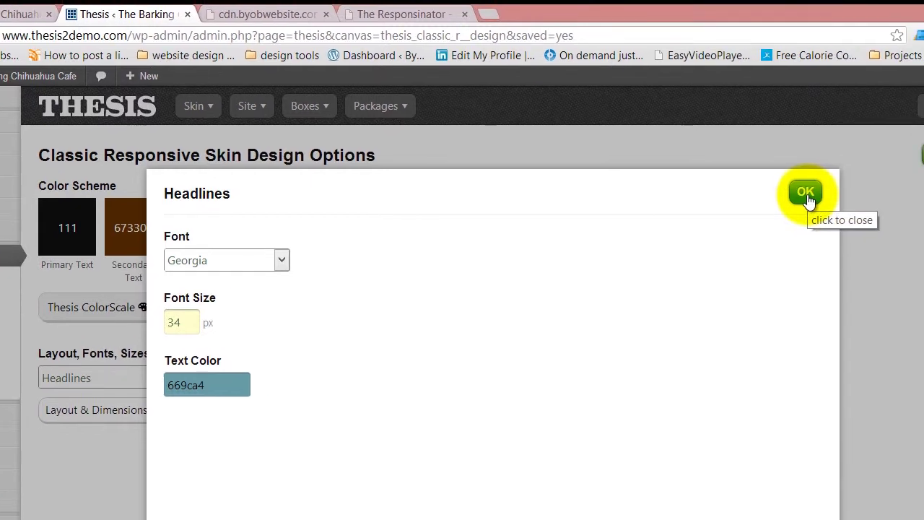
pyautogui.click(892, 192)
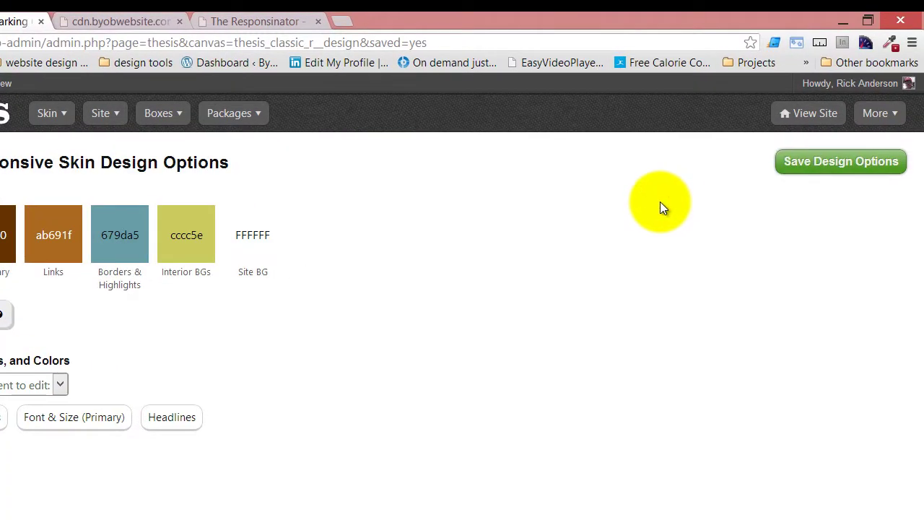
pyautogui.click(829, 165)
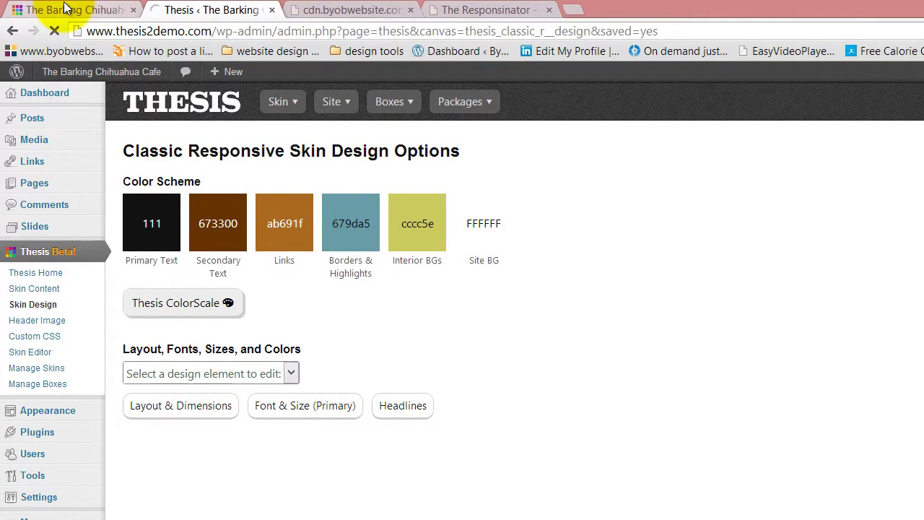
# Reload the site's home page and check the styling of the "Home" headline
pyautogui.click(22, 9)
pyautogui.click(52, 31)
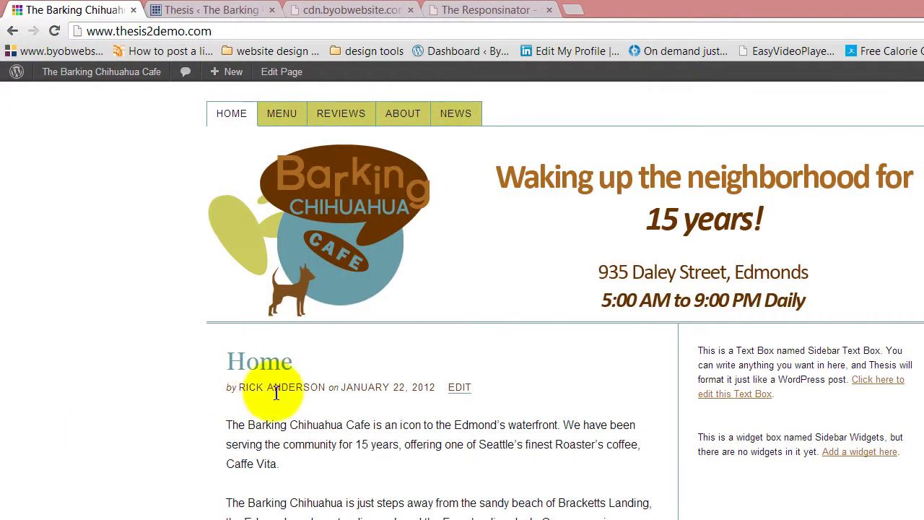
pyautogui.moveTo(230, 366); pyautogui.dragTo(321, 371)
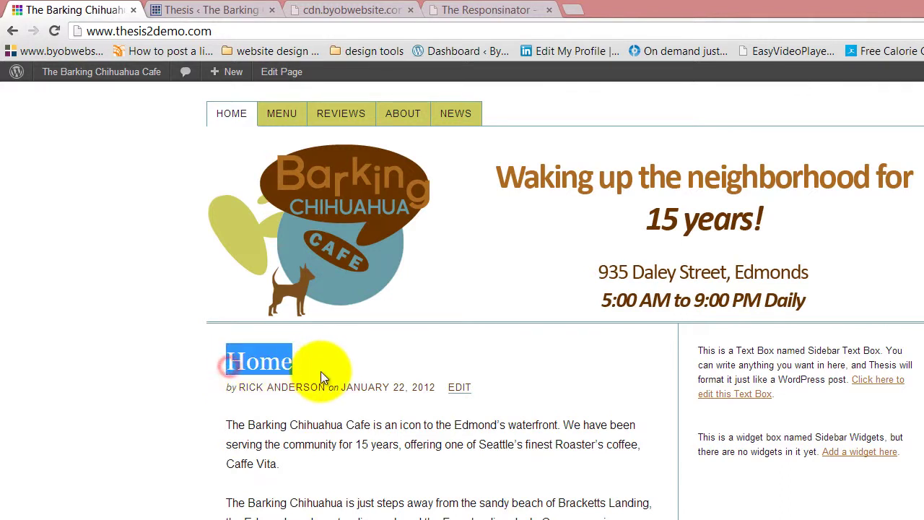
pyautogui.click(267, 367)
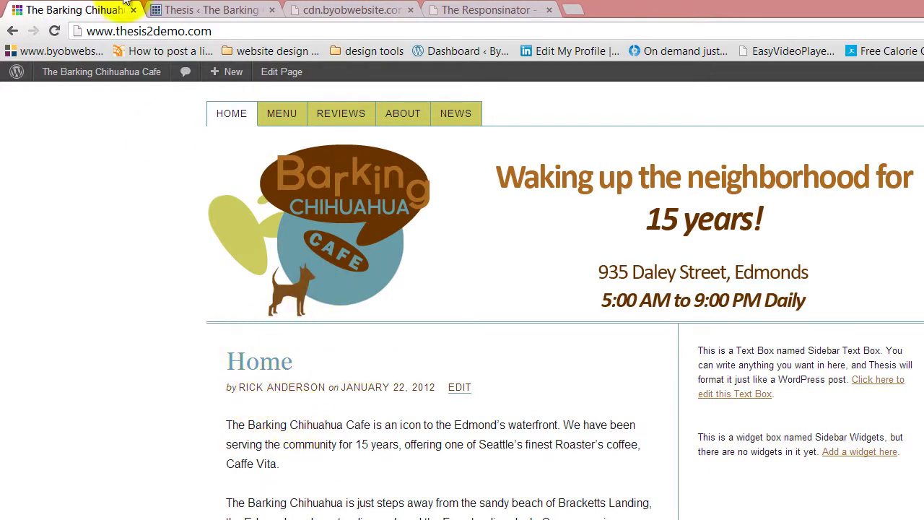
pyautogui.click(217, 8)
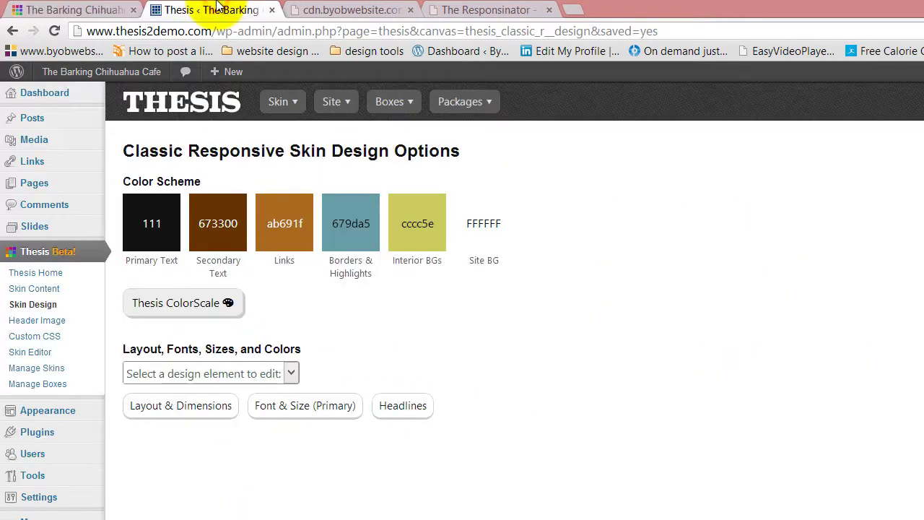
pyautogui.click(93, 9)
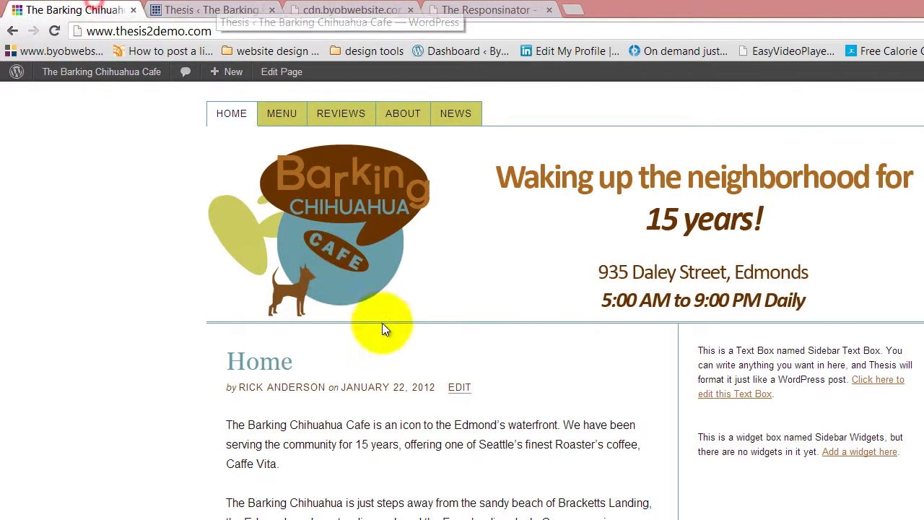
# Open the site's Reviews page and examine the sub-headlines above the testimonials
pyautogui.click(338, 114)
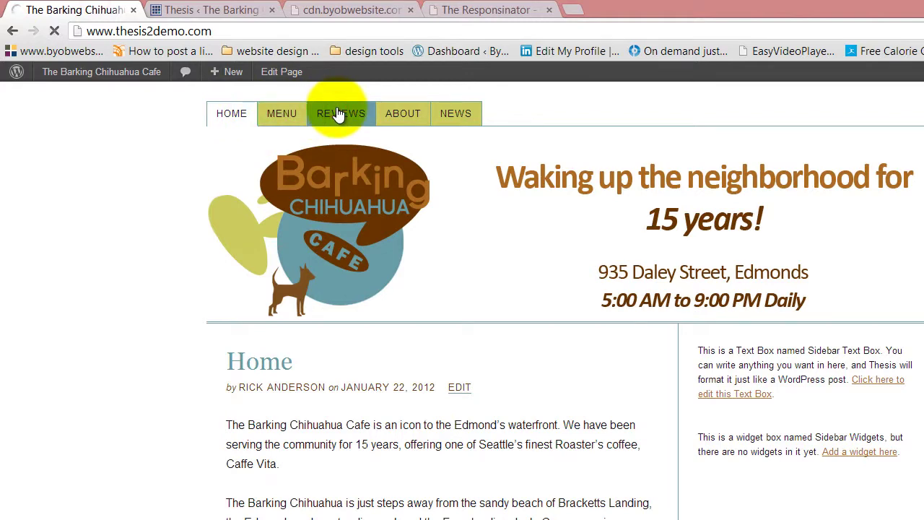
pyautogui.scroll(-2, 120, 454)
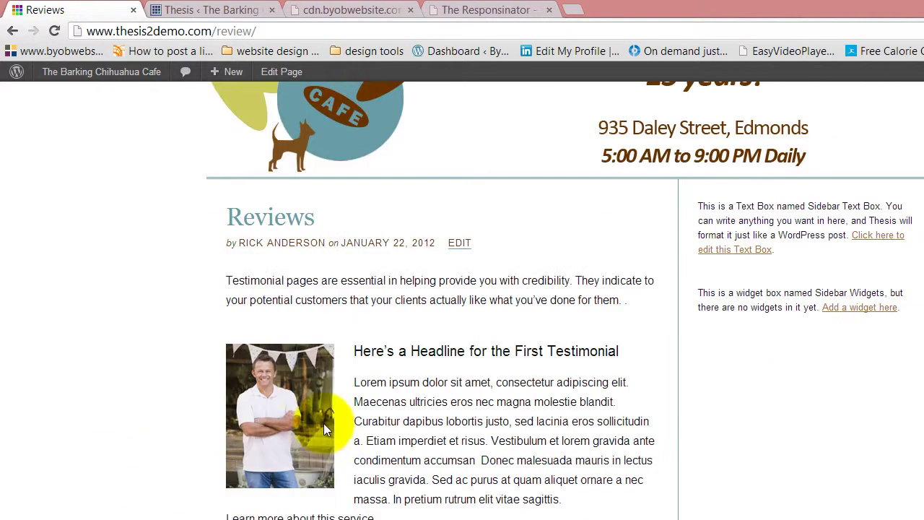
pyautogui.moveTo(354, 351); pyautogui.dragTo(590, 353)
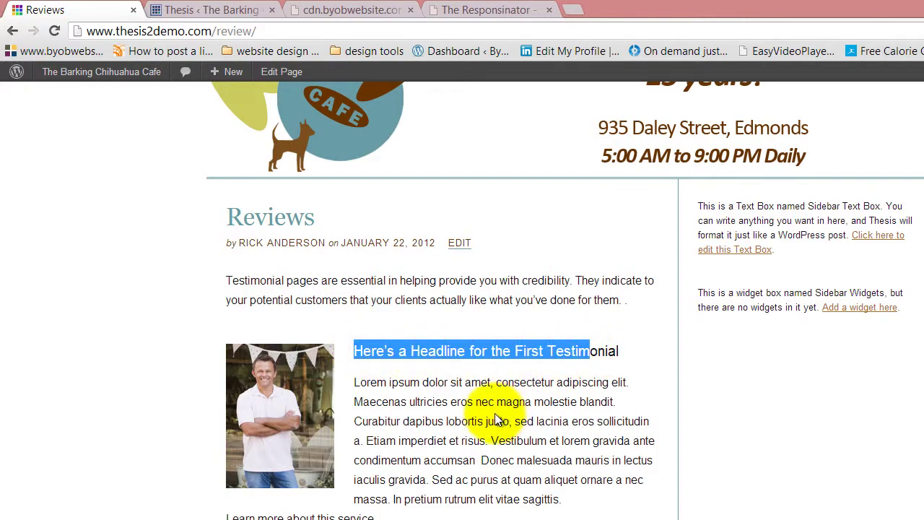
pyautogui.scroll(-4, 368, 278)
pyautogui.scroll(-1, 464, 503)
pyautogui.scroll(4, 465, 506)
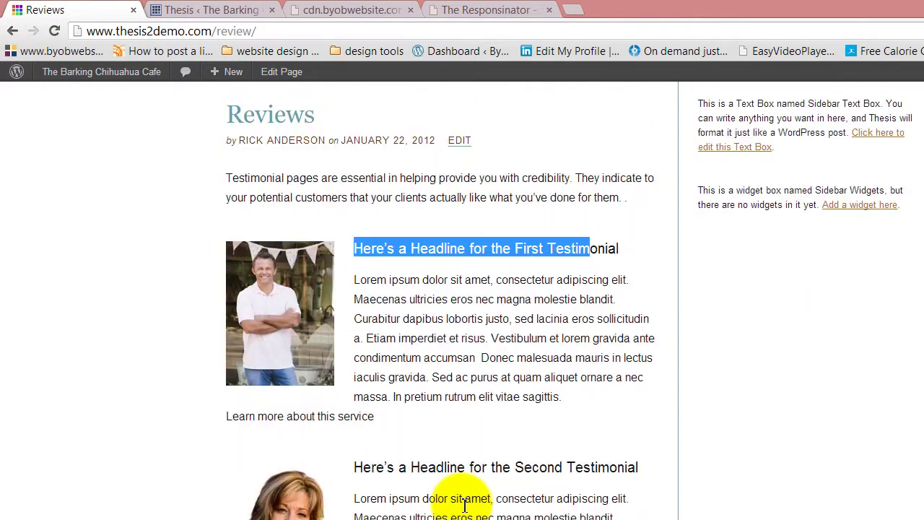
pyautogui.scroll(2, 464, 505)
pyautogui.click(591, 426)
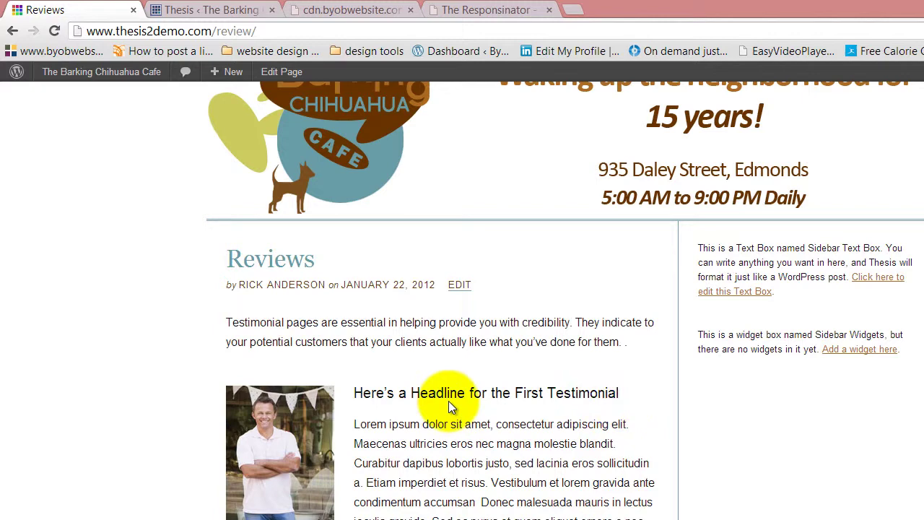
# Return to the skin design options and set the Sub-headlines element to the Georgia font at 24 px
pyautogui.click(184, 8)
pyautogui.click(289, 374)
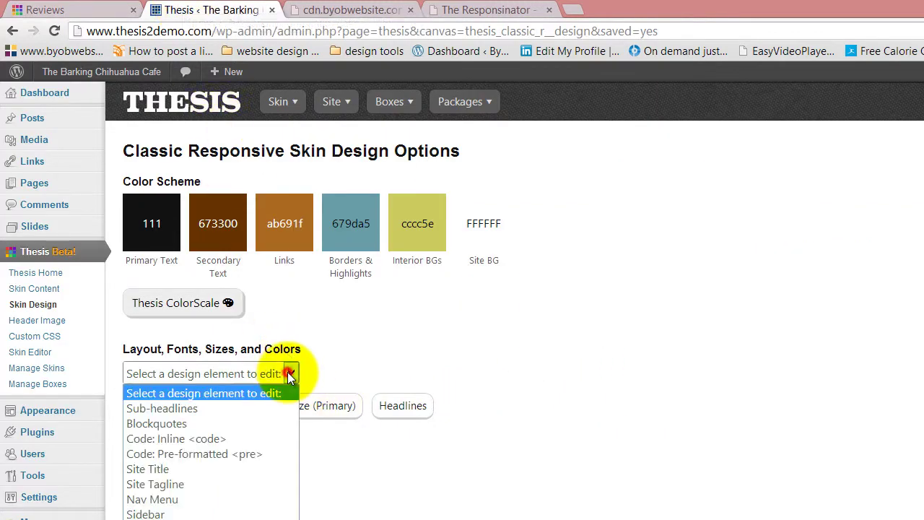
pyautogui.click(189, 409)
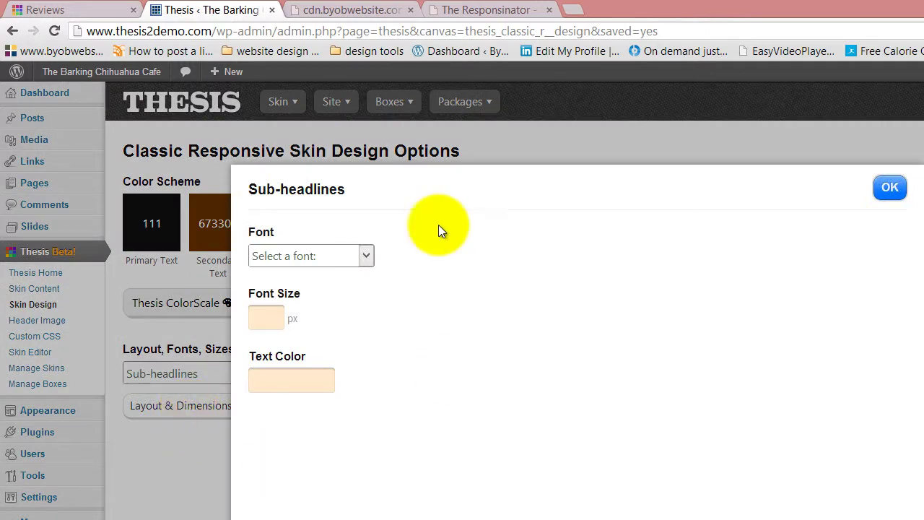
pyautogui.click(367, 255)
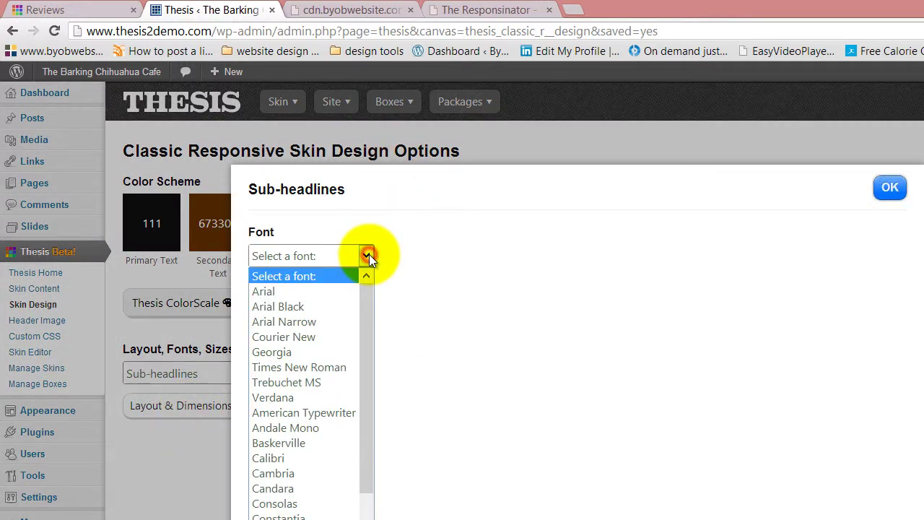
pyautogui.click(305, 352)
pyautogui.click(269, 318)
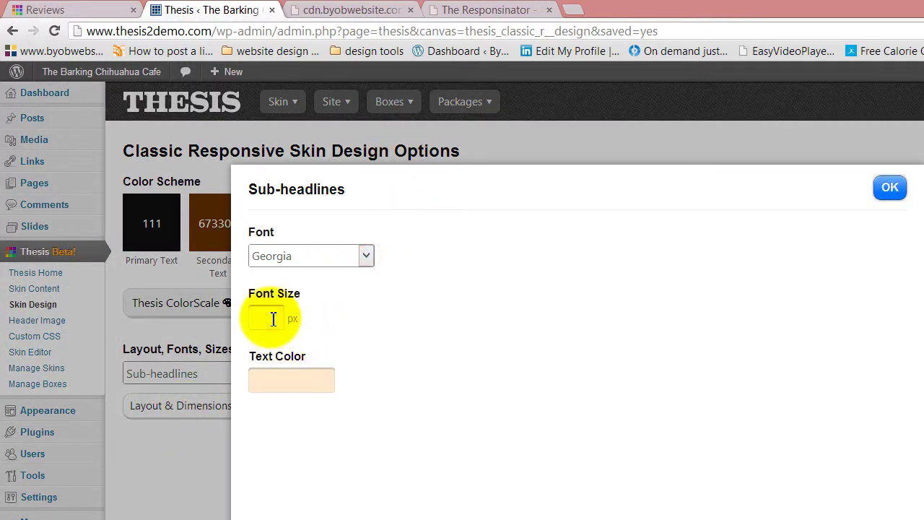
pyautogui.write('24')
pyautogui.click(351, 325)
# Set the Sub-headlines text color to 683400 and save the design options
pyautogui.click(301, 373)
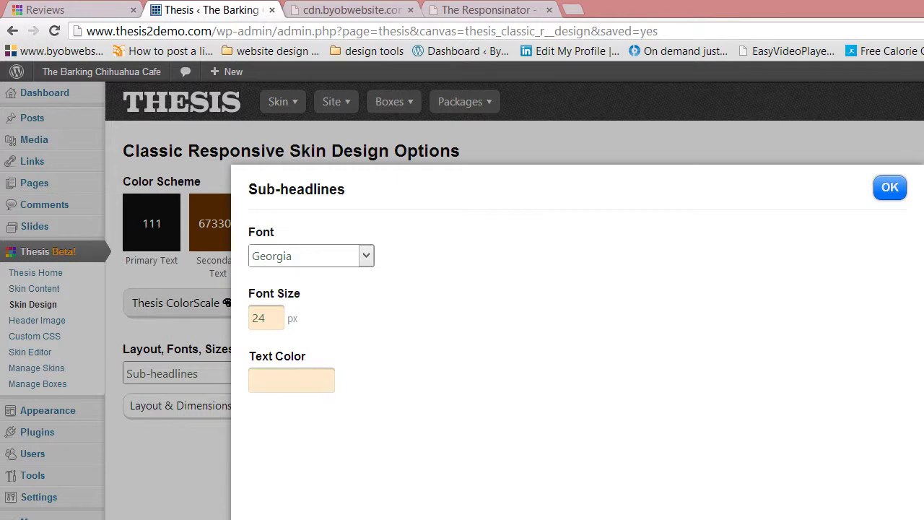
pyautogui.click(291, 377)
pyautogui.write('683400')
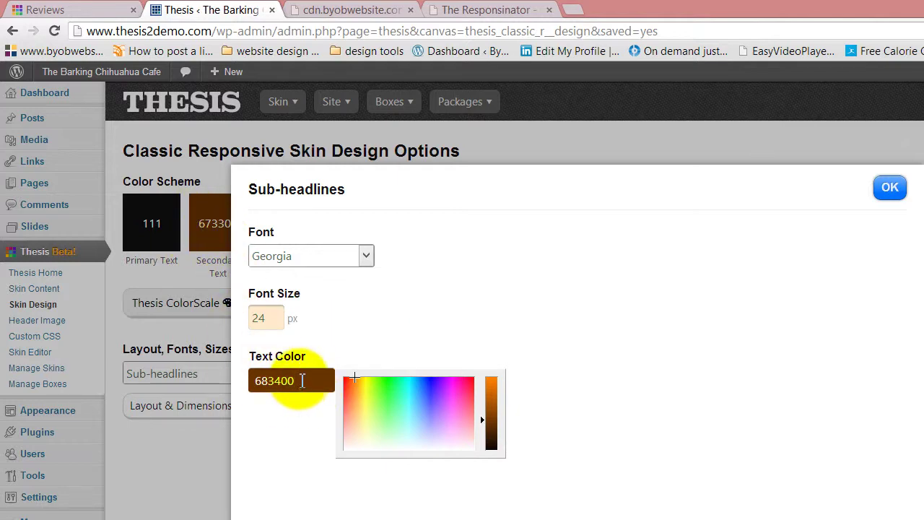
pyautogui.click(72, 9)
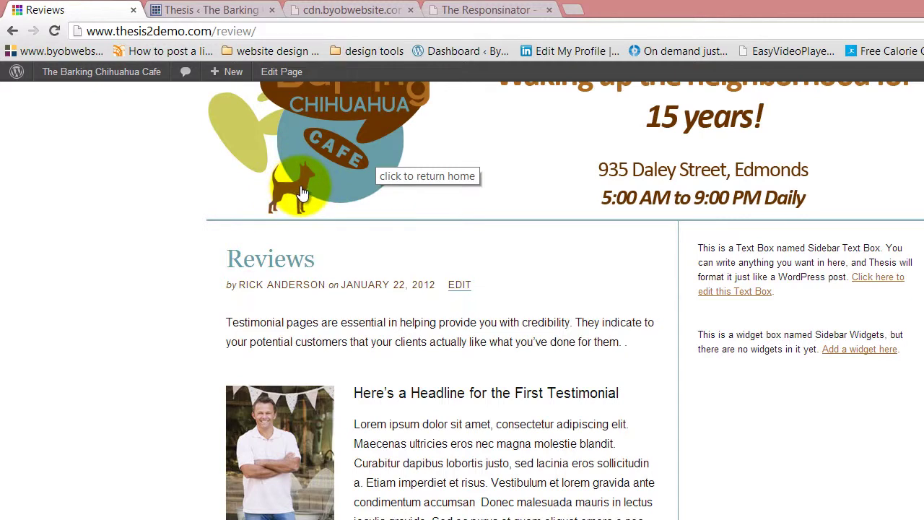
pyautogui.scroll(2, 382, 199)
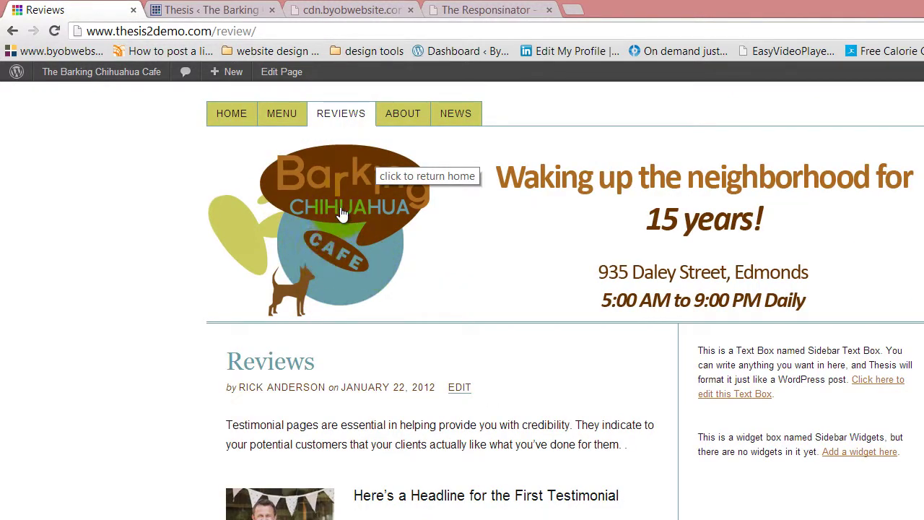
pyautogui.click(207, 8)
pyautogui.click(576, 320)
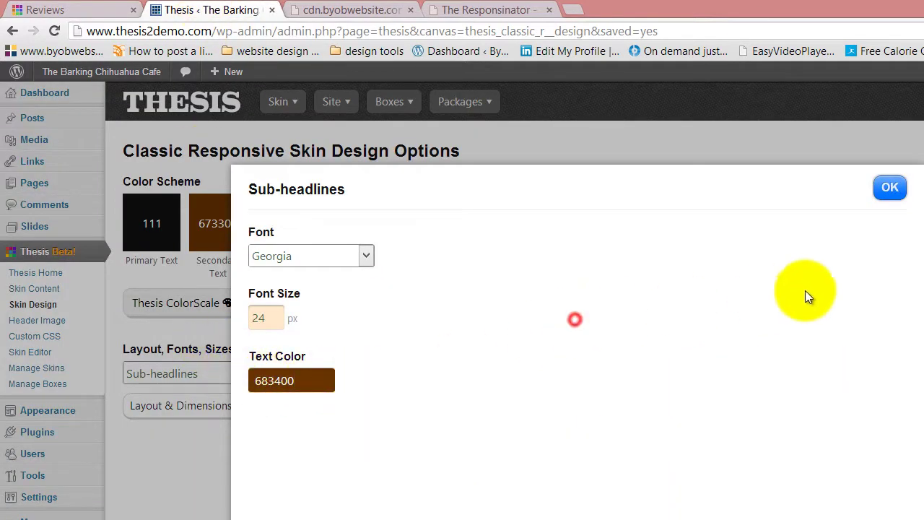
pyautogui.click(890, 188)
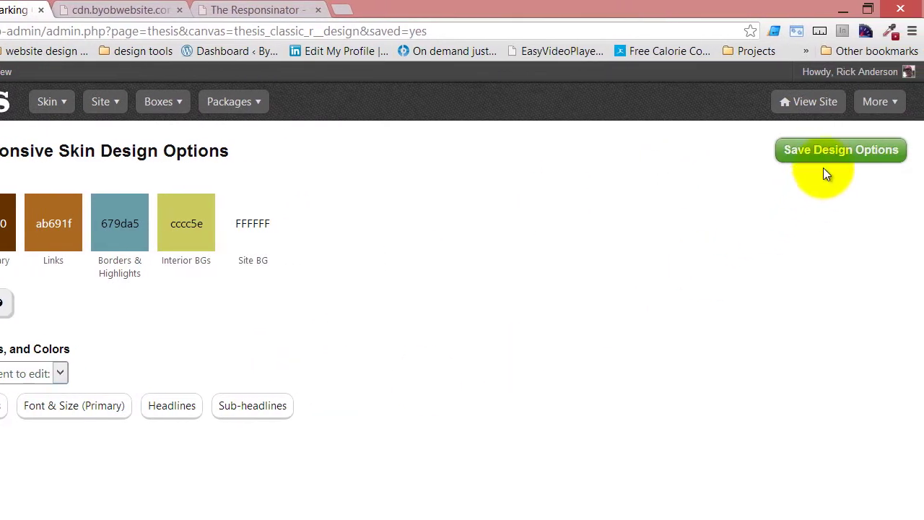
pyautogui.click(850, 153)
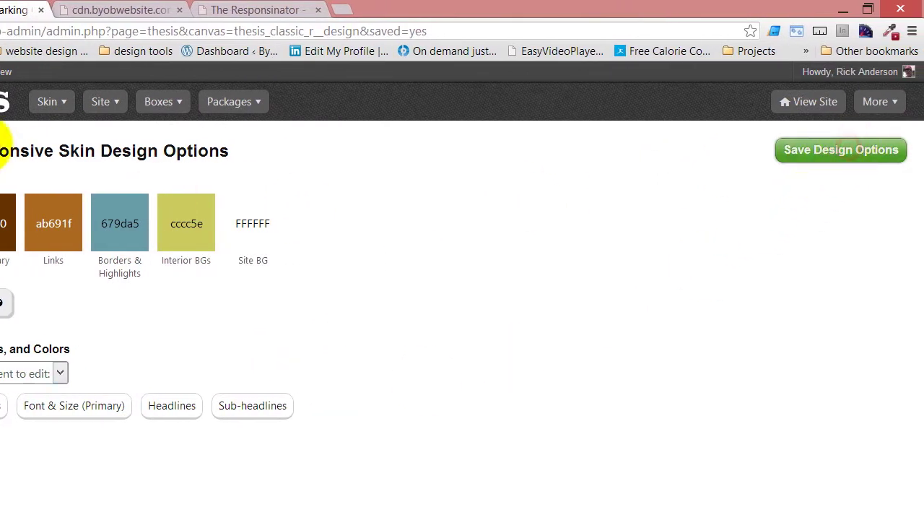
# Reload the site's Reviews page to check the sub-headline styling
pyautogui.click(49, 101)
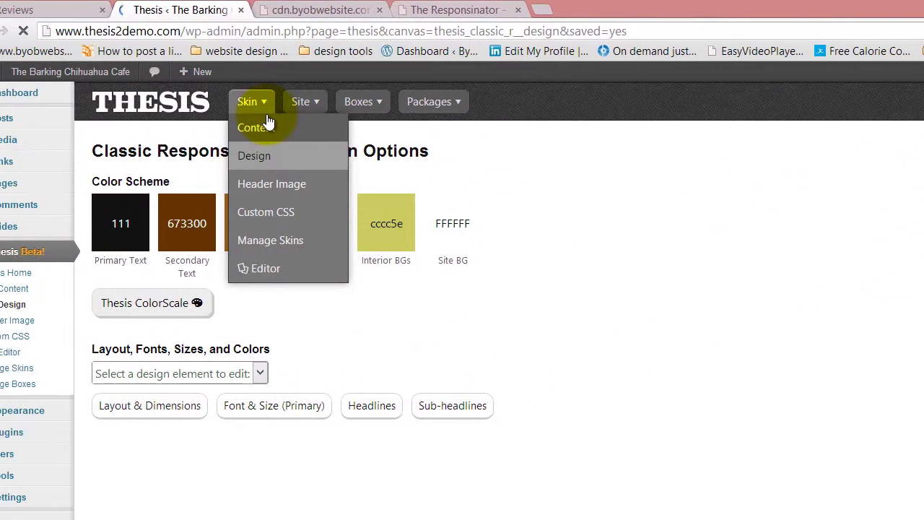
pyautogui.click(76, 8)
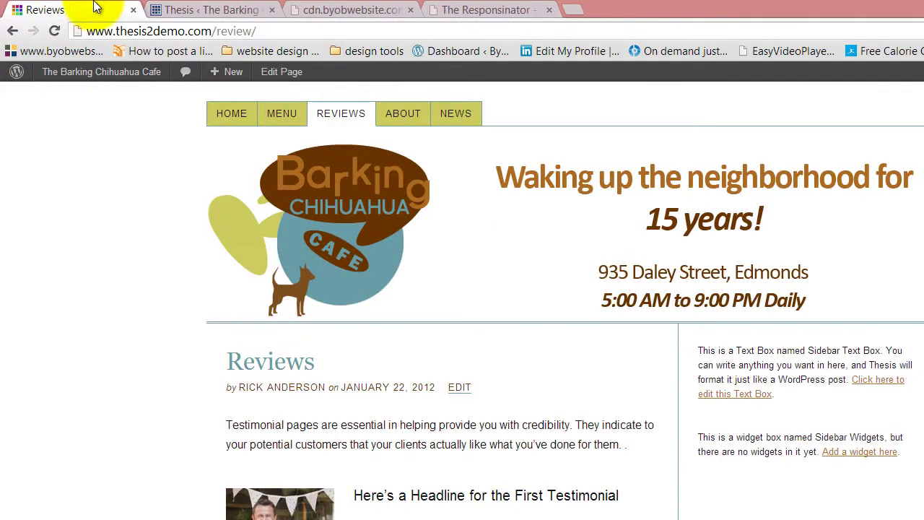
pyautogui.click(54, 31)
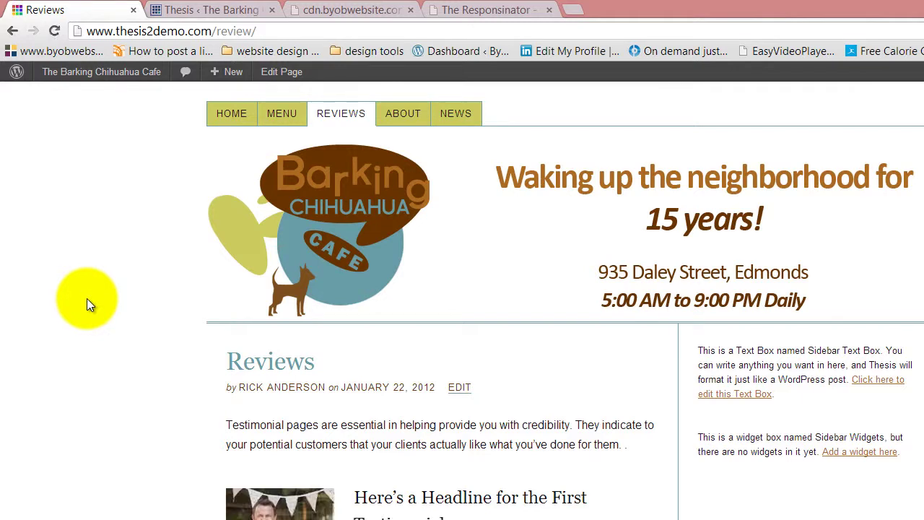
# Check the first testimonial's sub-headline on the Reviews page, reconfirm 683400 as the Sub-headlines text color and save the design options again
pyautogui.scroll(-4, 86, 298)
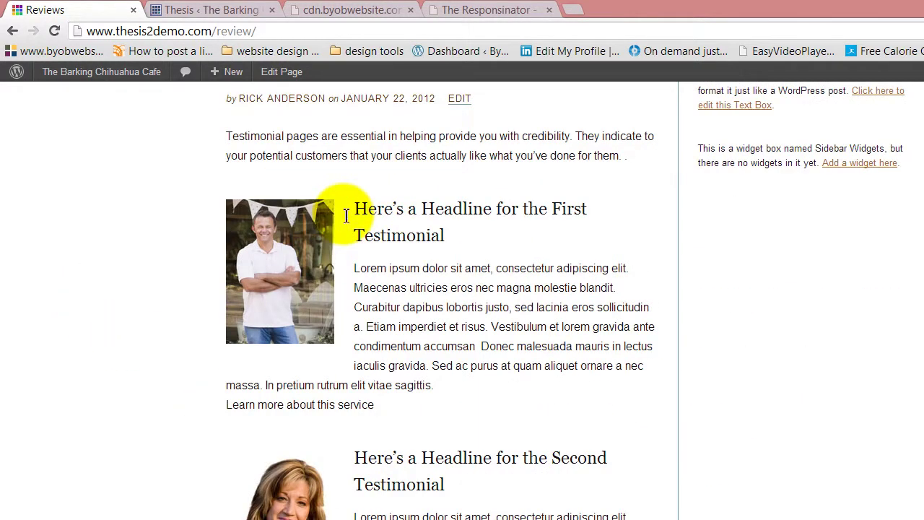
pyautogui.moveTo(356, 210); pyautogui.dragTo(427, 237)
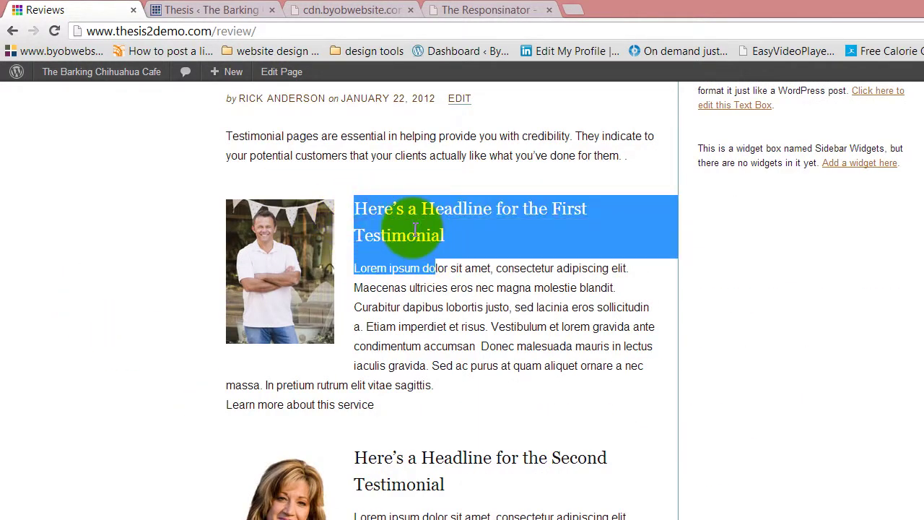
pyautogui.click(204, 7)
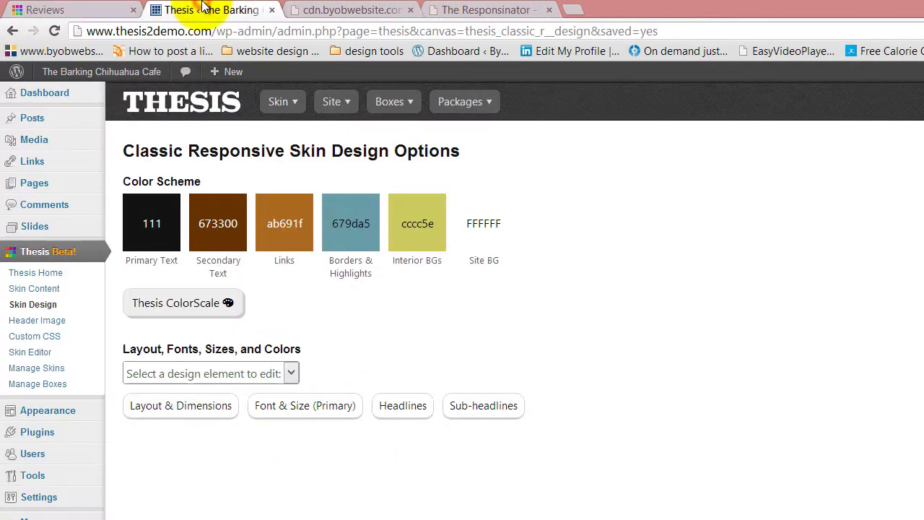
pyautogui.click(504, 399)
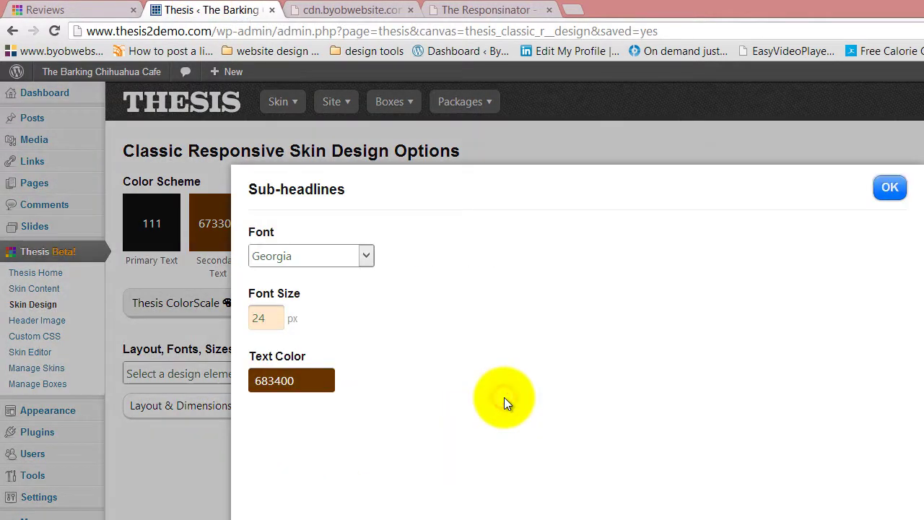
pyautogui.click(260, 385)
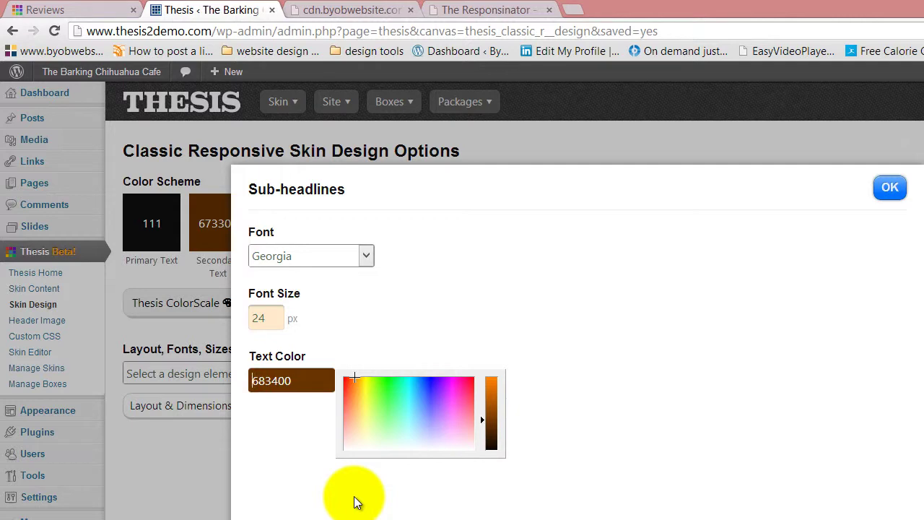
pyautogui.click(478, 355)
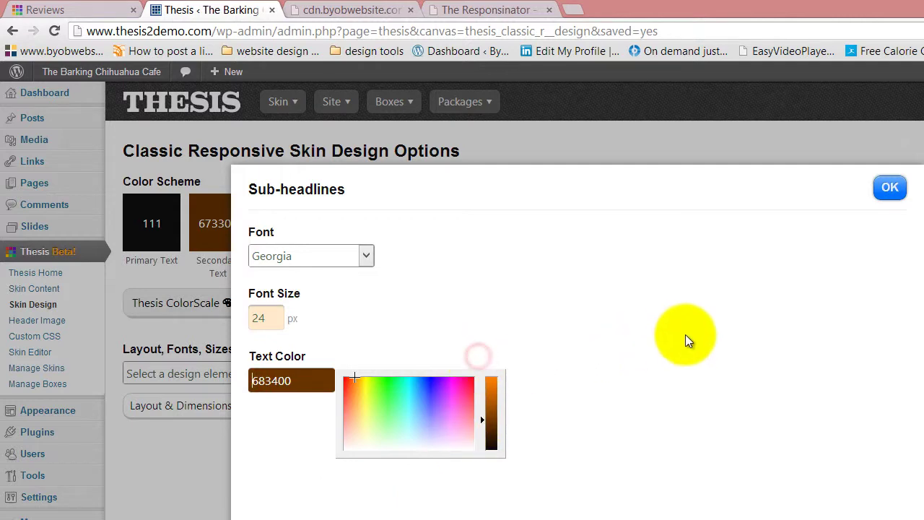
pyautogui.click(685, 343)
pyautogui.click(890, 187)
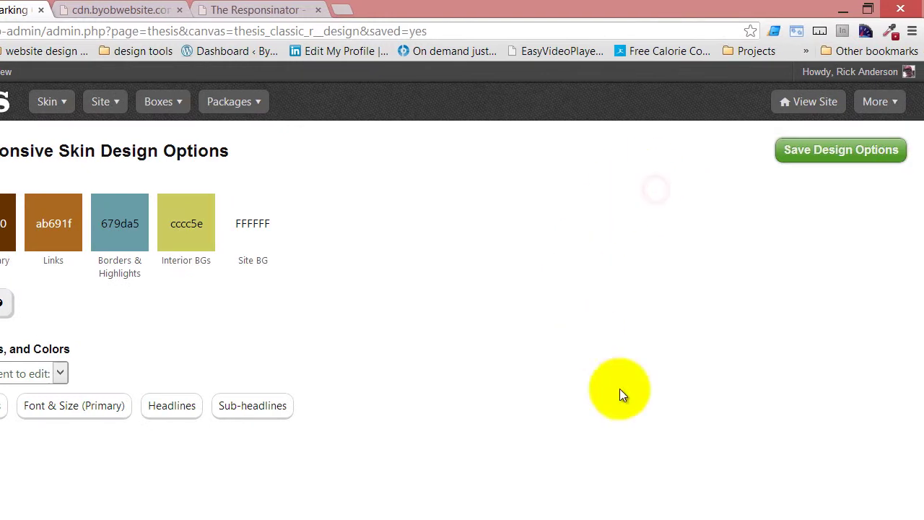
pyautogui.click(861, 150)
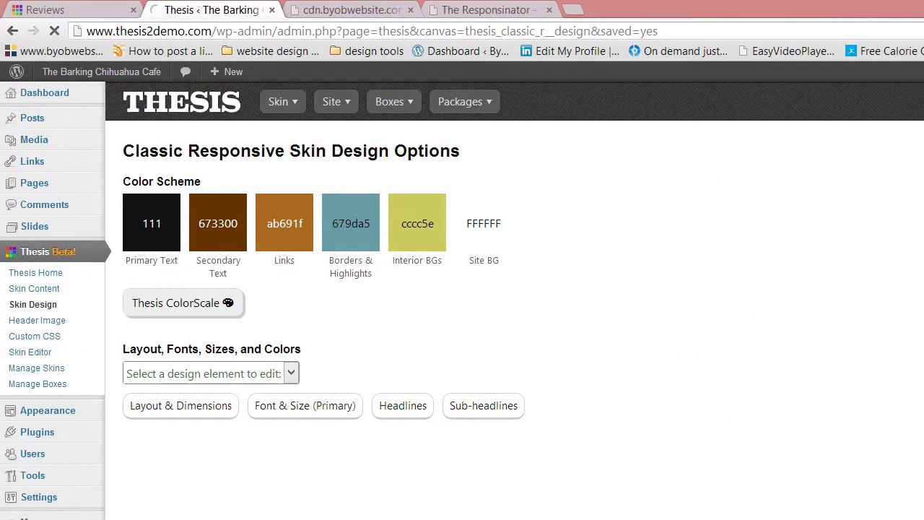
# Return to the refreshed Reviews page and examine the sub-headline color across the testimonials against the page headline
pyautogui.hotkey('ctrl', '1')
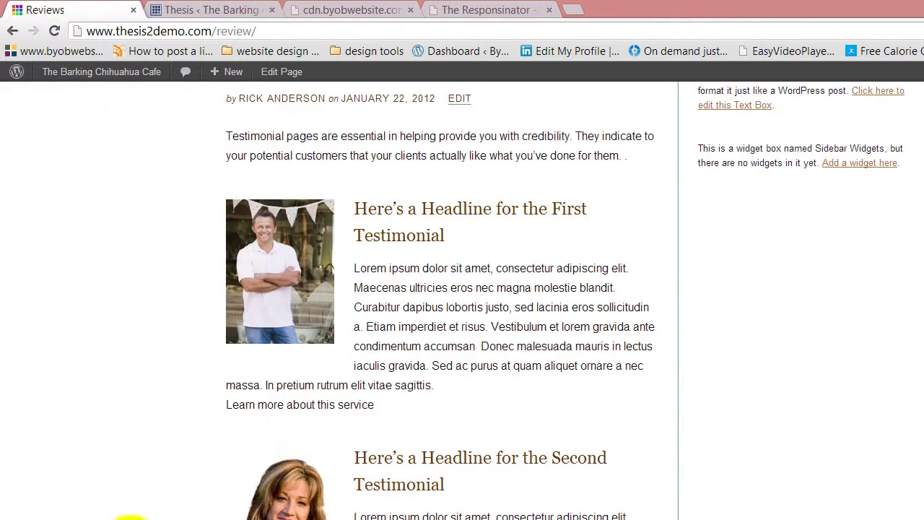
pyautogui.moveTo(384, 209); pyautogui.dragTo(479, 217)
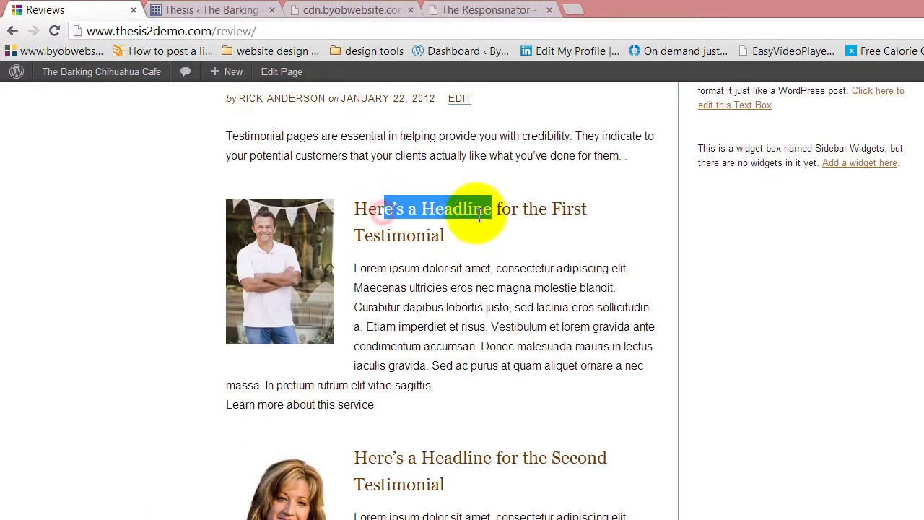
pyautogui.click(402, 453)
pyautogui.scroll(-5, 403, 459)
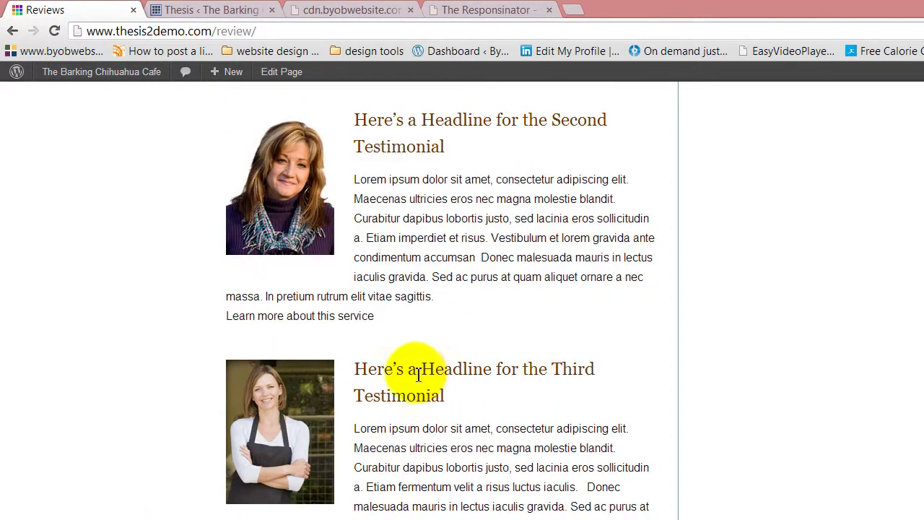
pyautogui.scroll(4, 426, 375)
pyautogui.scroll(3, 430, 382)
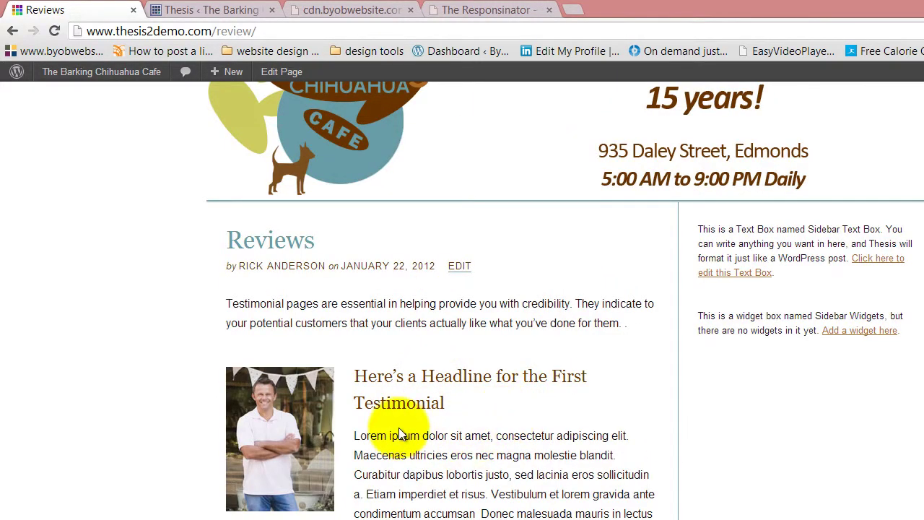
pyautogui.scroll(-3, 398, 378)
pyautogui.scroll(-4, 398, 378)
pyautogui.scroll(9, 398, 378)
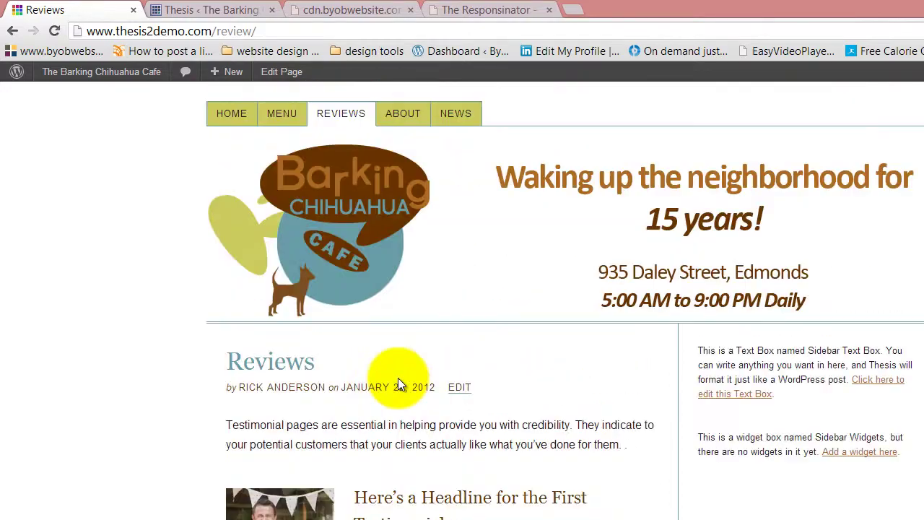